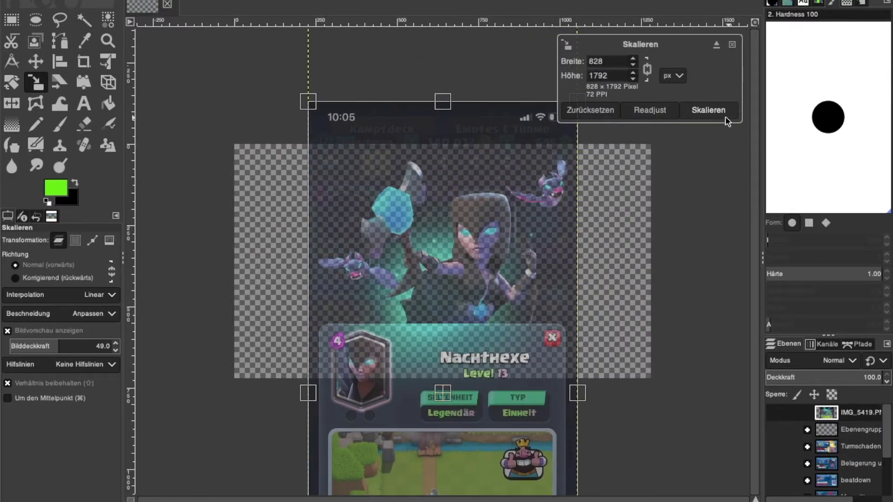
# Step: Apply the new size to the Night Witch screenshot layer, then switch to the Free Select lasso
pyautogui.click(726, 114)
pyautogui.click(55, 21)
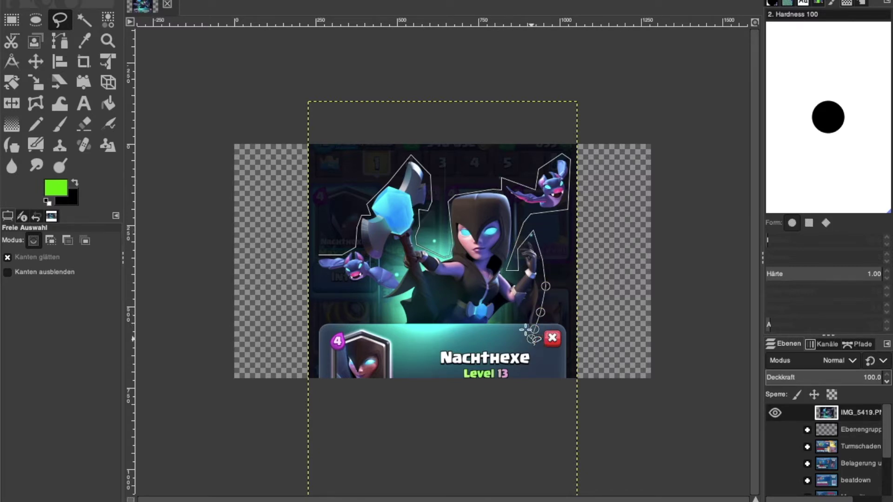
# Step: Finish the lasso outline around the witch's lower edge and the left bat's wing
pyautogui.click(398, 329)
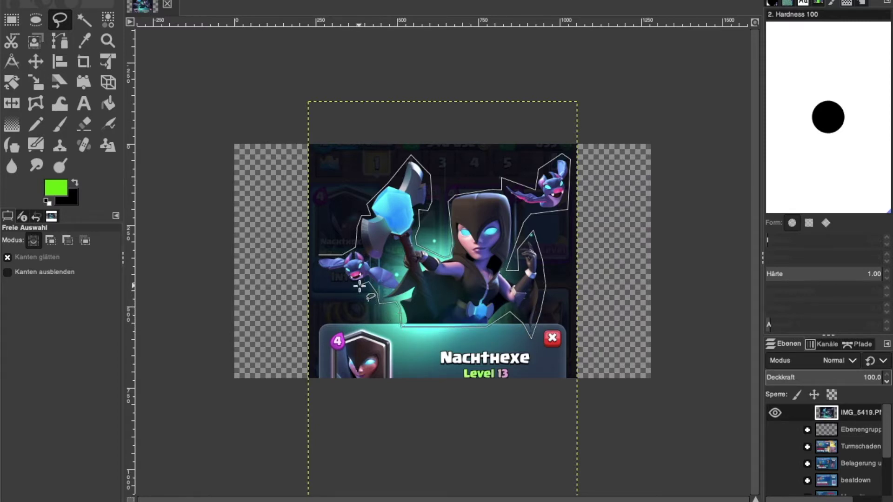
pyautogui.click(339, 272)
pyautogui.click(315, 261)
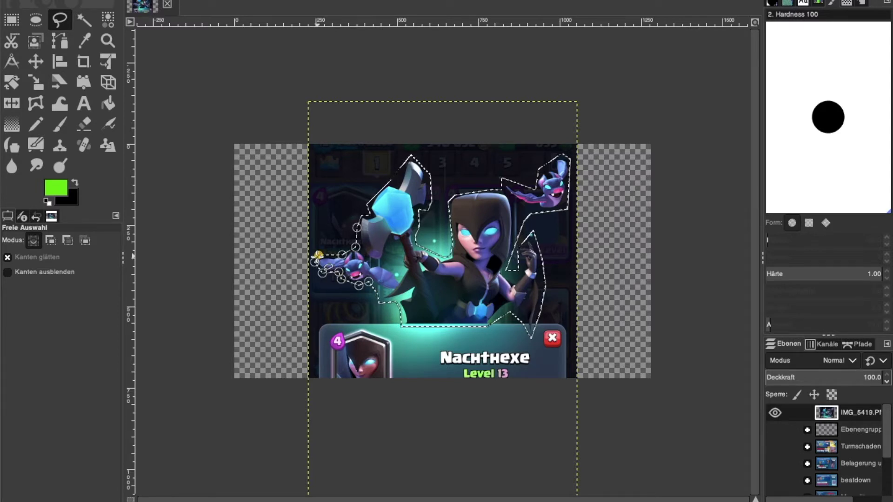
# Step: Copy the outlined witch and bats and paste them as a new layer
pyautogui.press('Return')
pyautogui.hotkey('ctrl', 'c')
pyautogui.hotkey('ctrl', 'v')
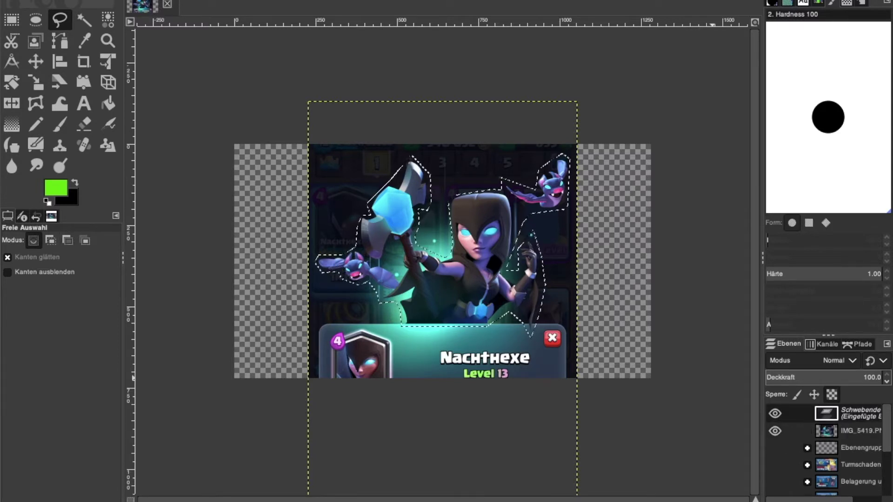
pyautogui.hotkey('shift', 'ctrl', 'n')
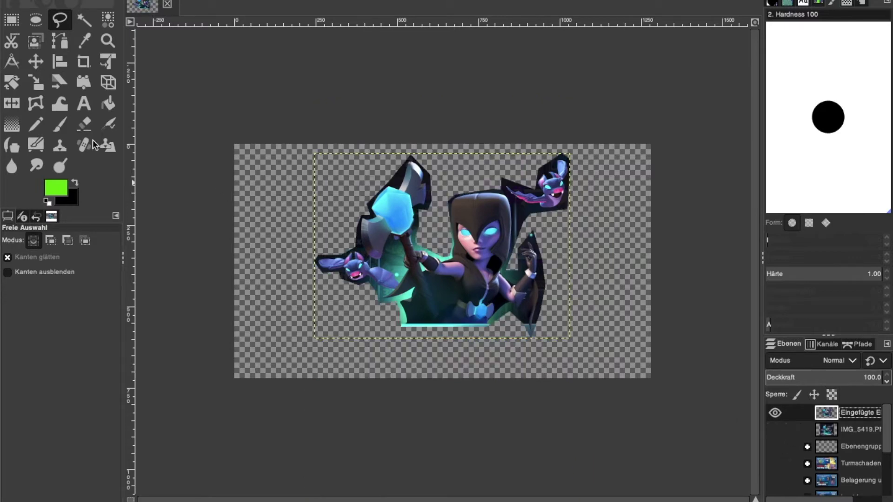
# Step: Zoom in on the witch's face and bat, and set Fuzzy Select to add mode with a higher threshold
pyautogui.click(228, 500)
pyautogui.click(238, 445)
pyautogui.hscroll(5, 425, 429)
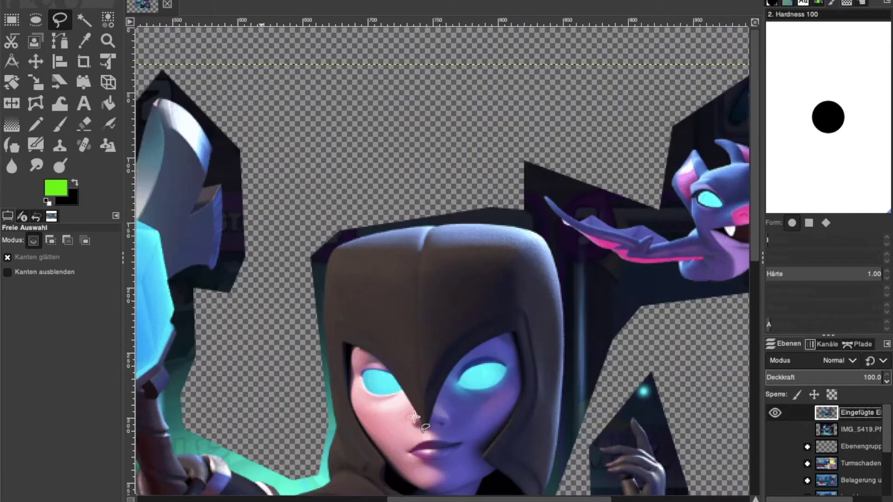
pyautogui.scroll(-5, 414, 417)
pyautogui.click(84, 20)
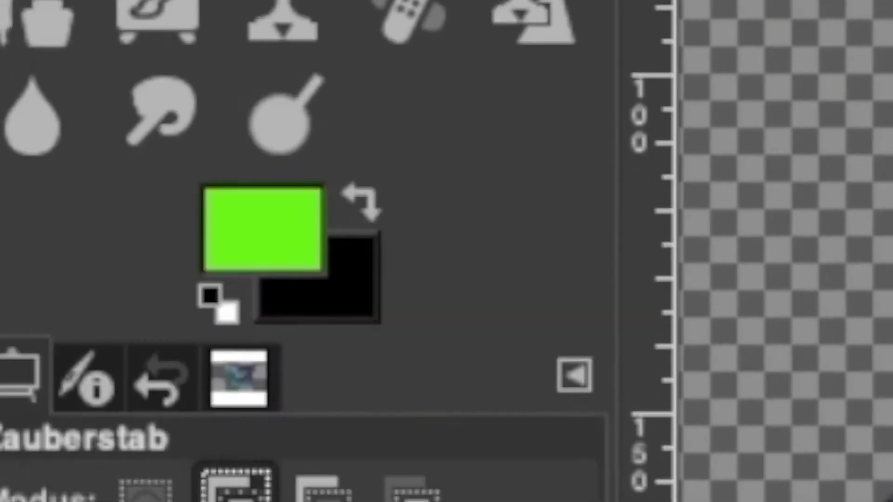
pyautogui.click(219, 92)
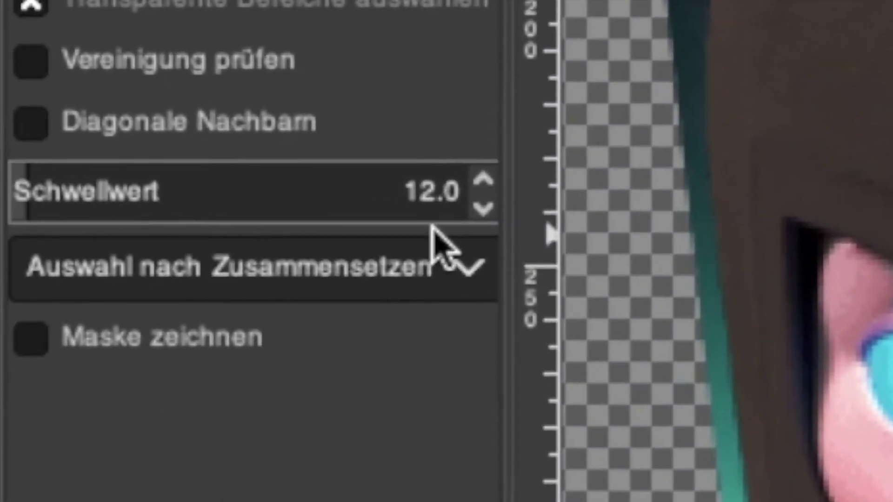
pyautogui.click(484, 179)
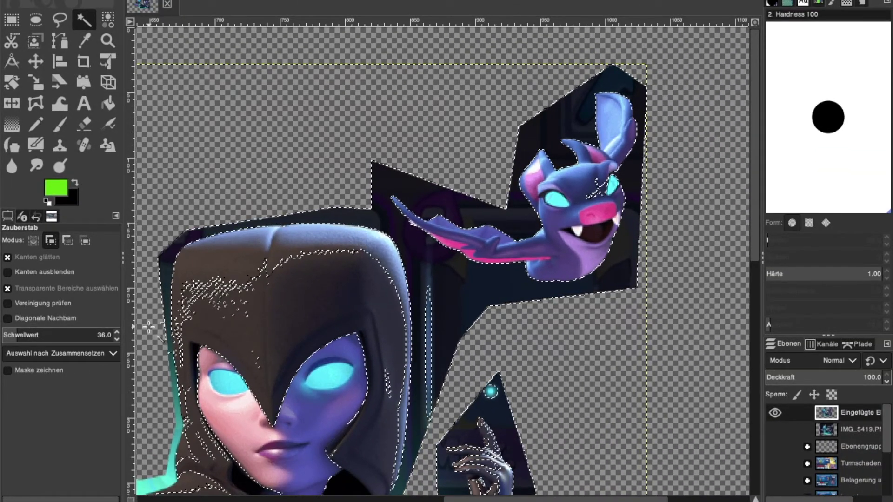
# Step: Undo the selection over the hood and face, then try and undo adding the dark area behind the bat's wing
pyautogui.hotkey('ctrl', 'z')
pyautogui.scroll(-5, 116, 339)
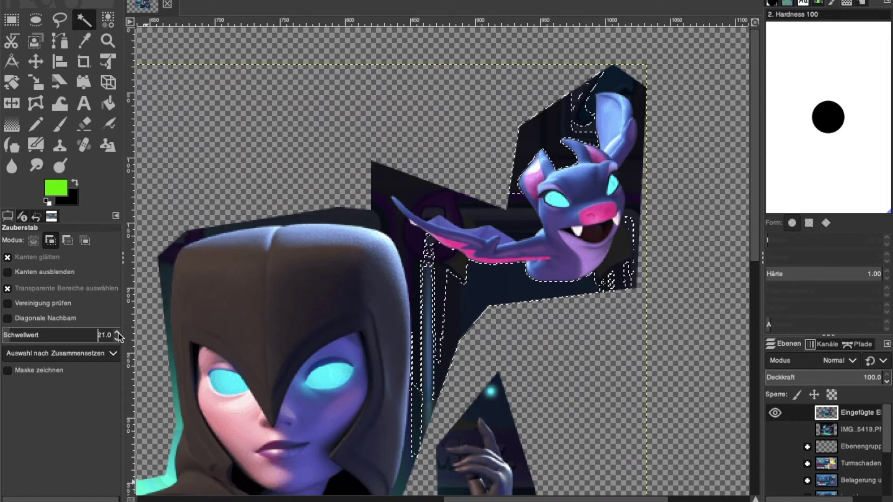
pyautogui.scroll(-5, 118, 339)
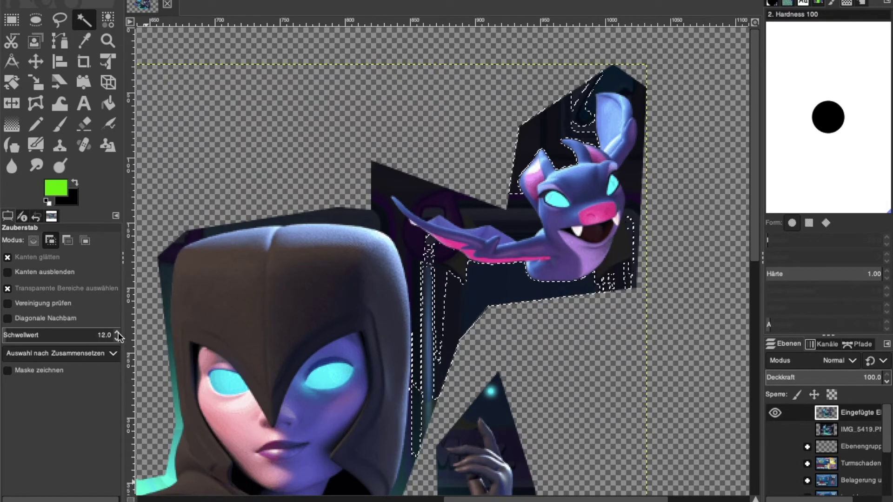
pyautogui.scroll(-5, 337, 218)
pyautogui.scroll(5, 337, 218)
pyautogui.hscroll(5, 337, 217)
pyautogui.click(337, 218)
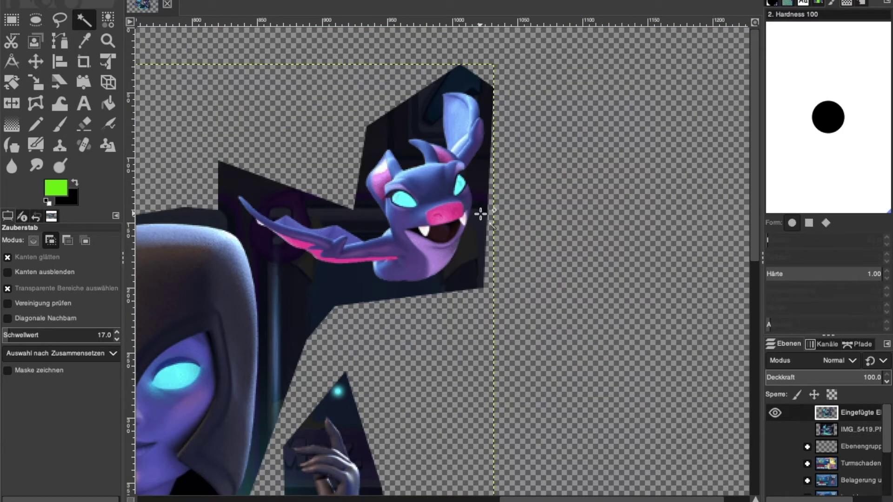
pyautogui.hotkey('ctrl', 'z')
pyautogui.hotkey('ctrl', 'z')
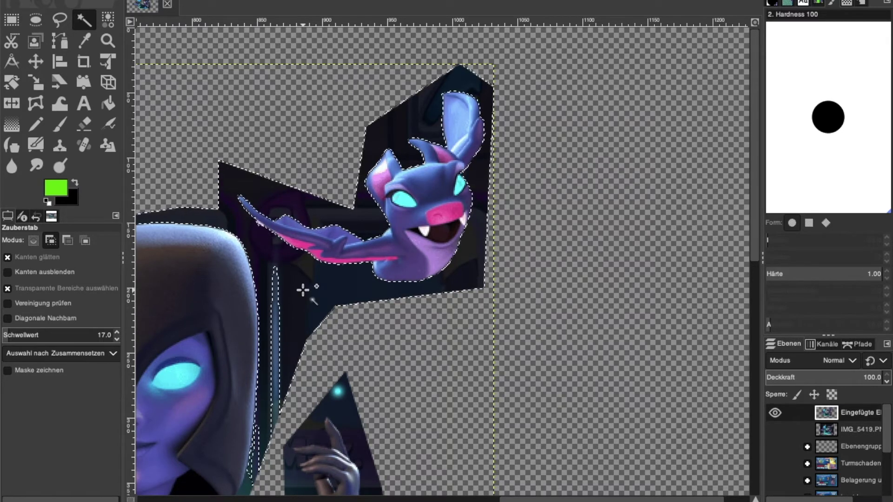
# Step: Add the teal patch near the staff and the dark area at the bat's ear to the selection
pyautogui.scroll(-5, 288, 291)
pyautogui.hscroll(-5, 276, 229)
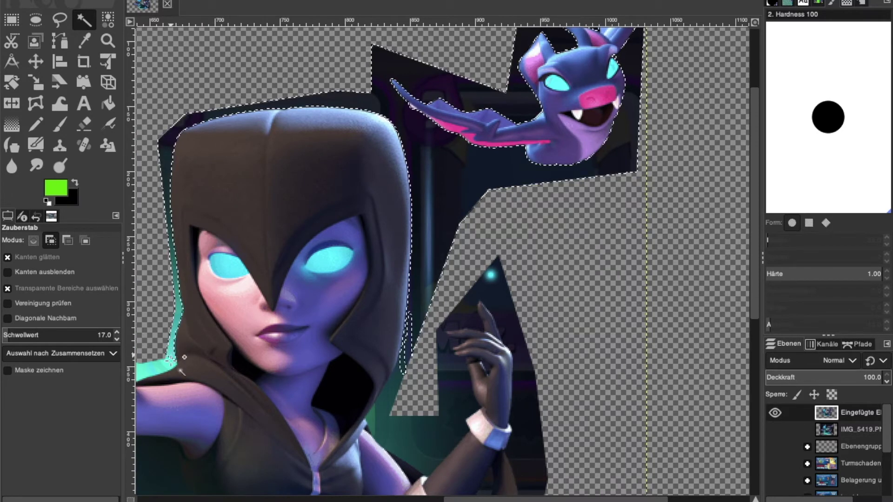
pyautogui.hscroll(-10, 279, 270)
pyautogui.scroll(-5, 279, 270)
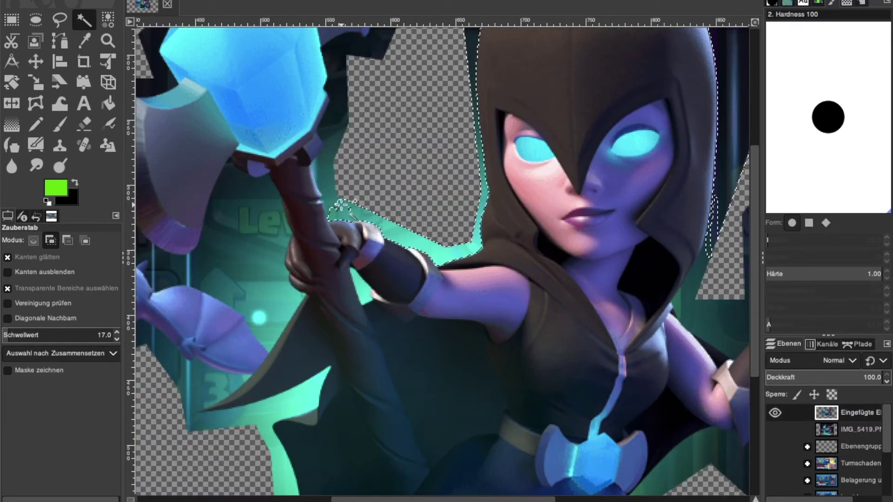
pyautogui.click(325, 149)
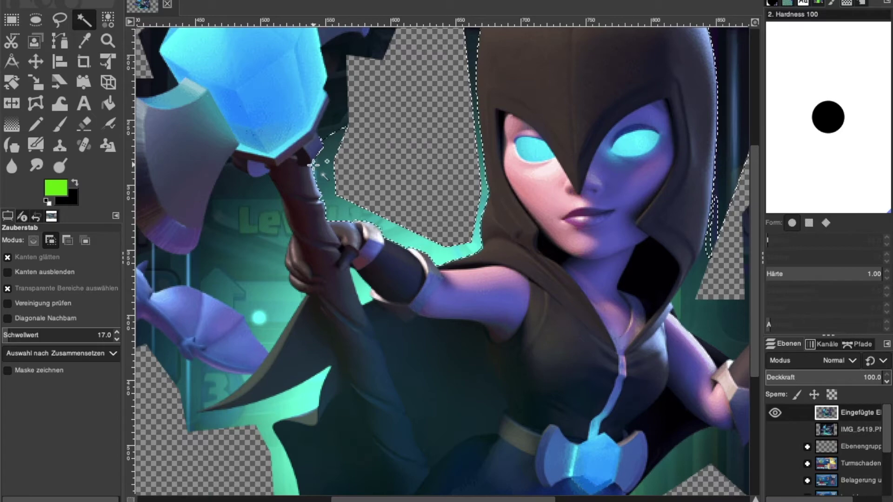
pyautogui.hscroll(-10, 479, 289)
pyautogui.scroll(3, 479, 289)
pyautogui.scroll(2, 395, 257)
pyautogui.scroll(-8, 395, 257)
pyautogui.click(430, 113)
# Step: Lower the colour-similarity threshold and view the whole cut-out at 100% zoom
pyautogui.scroll(-5, 430, 113)
pyautogui.scroll(-3, 326, 233)
pyautogui.scroll(9, 118, 334)
pyautogui.scroll(4, 456, 264)
pyautogui.hscroll(10, 455, 265)
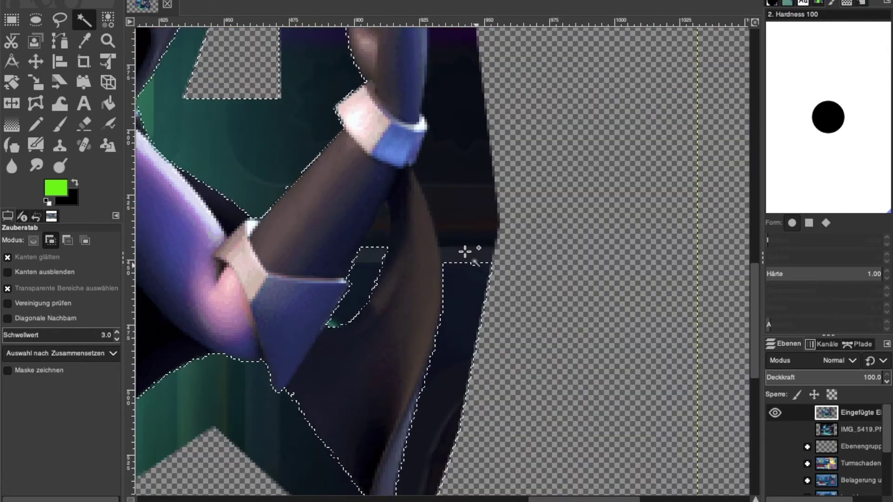
pyautogui.hscroll(3, 446, 379)
pyautogui.scroll(-3, 315, 329)
pyautogui.scroll(2, 484, 196)
pyautogui.moveTo(496, 207); pyautogui.dragTo(493, 203)
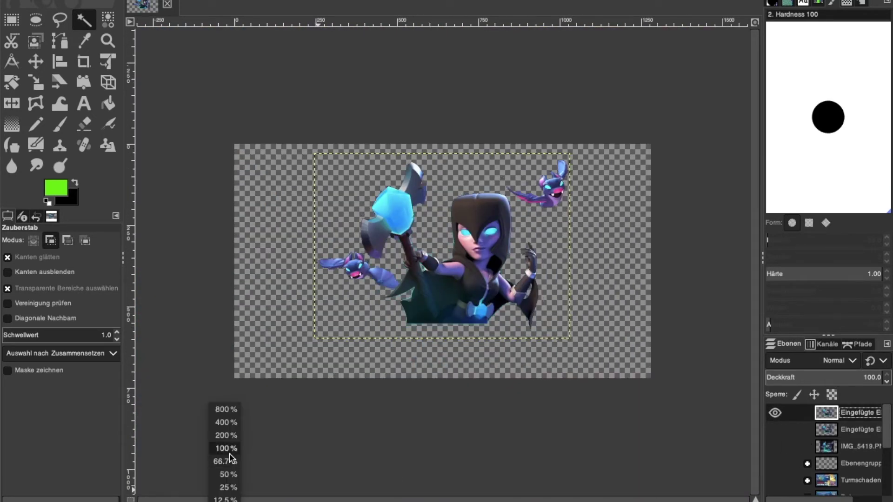
pyautogui.click(230, 448)
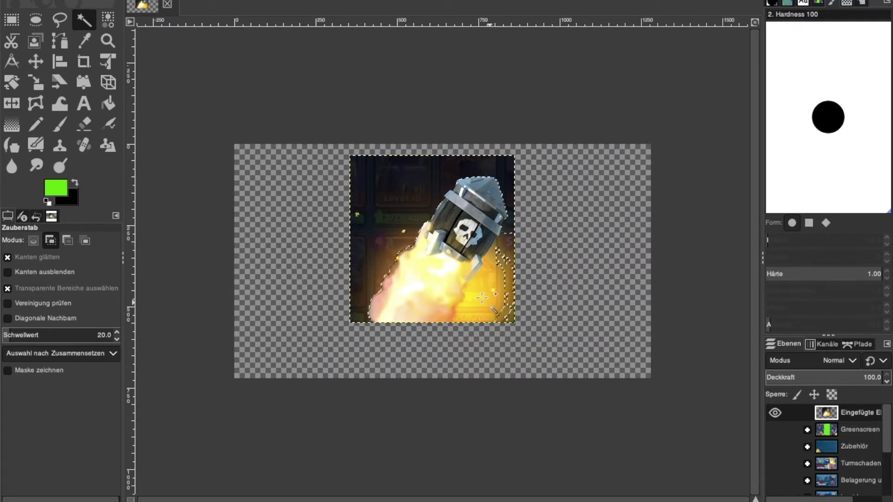
# Step: Add the skeleton barrel's flame edge and yellow area to the colour selection
pyautogui.keyDown('ctrl'); pyautogui.click(479, 314); pyautogui.keyUp('ctrl')
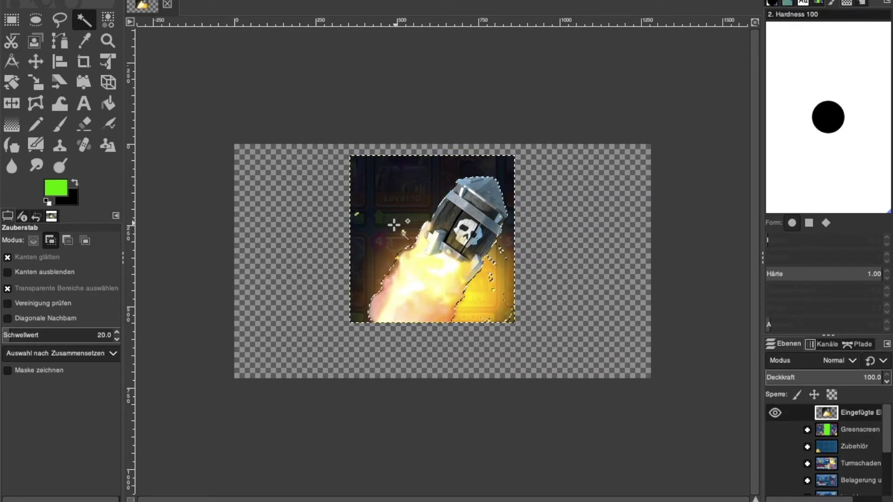
pyautogui.scroll(-5, 117, 339)
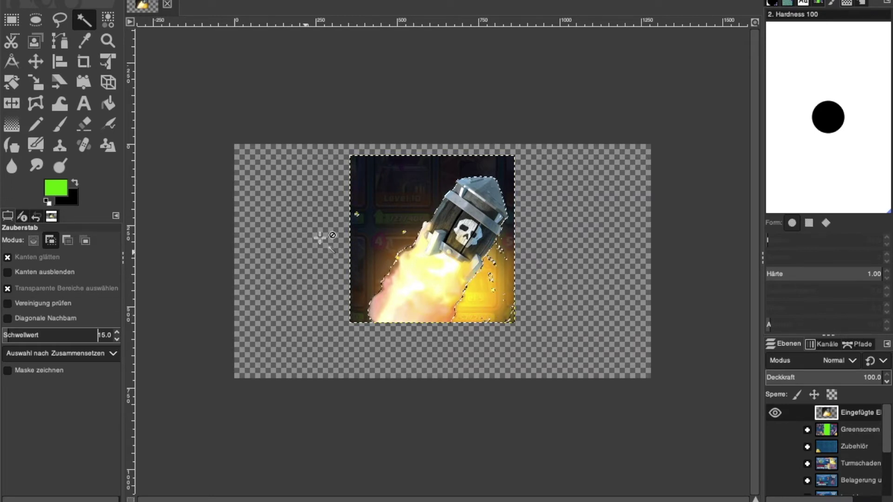
pyautogui.click(230, 500)
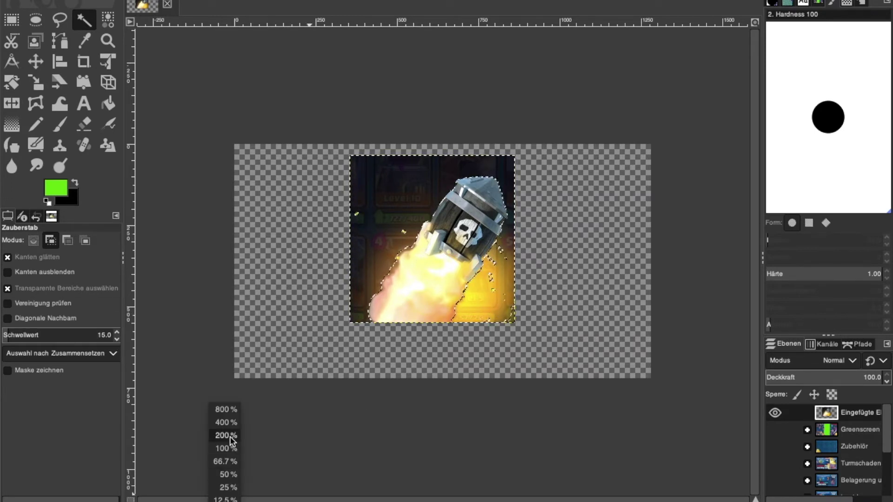
# Step: Zoom in on the barrel, try selecting the flame with a higher threshold, then clear the selection
pyautogui.click(230, 409)
pyautogui.scroll(3, 326, 353)
pyautogui.hscroll(-5, 372, 335)
pyautogui.moveTo(214, 112); pyautogui.dragTo(219, 119)
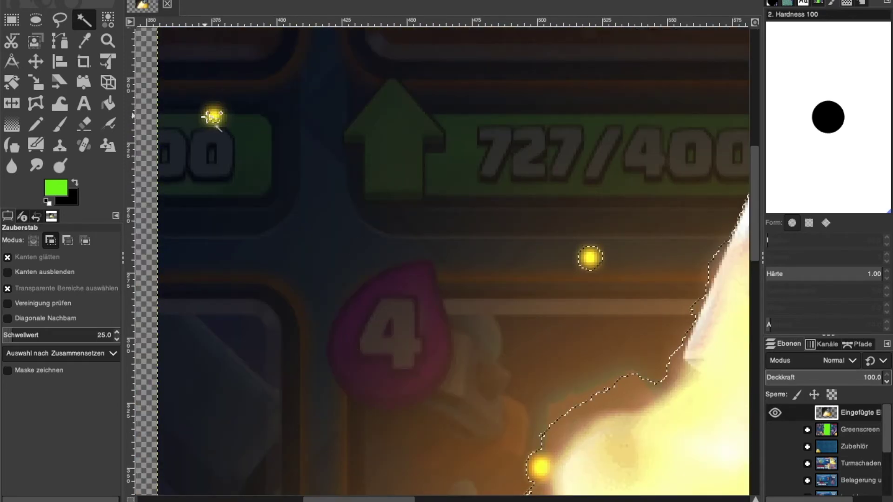
pyautogui.hotkey('ctrl', 'shift', 'a')
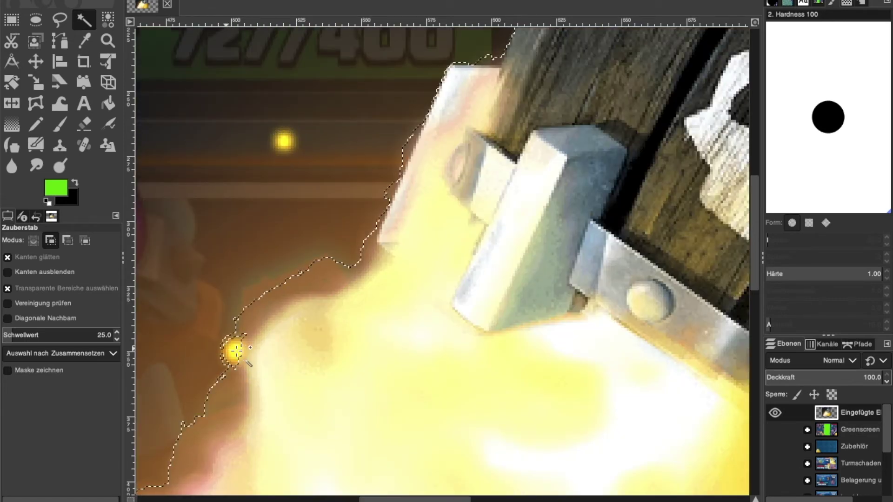
# Step: Select the background beside the flame at threshold 16, adding the area along its left edge
pyautogui.click(235, 351)
pyautogui.scroll(-9, 114, 338)
pyautogui.click(343, 285)
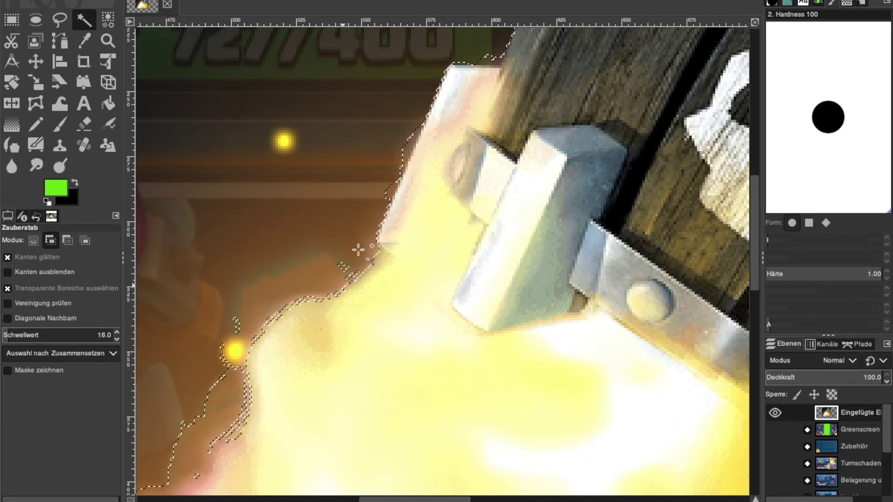
pyautogui.scroll(5, 489, 174)
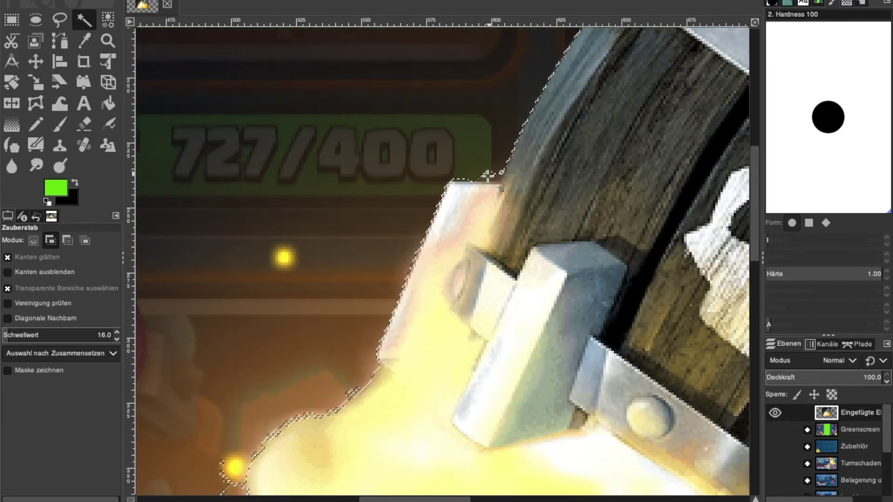
pyautogui.scroll(-10, 497, 179)
pyautogui.hscroll(-6, 497, 179)
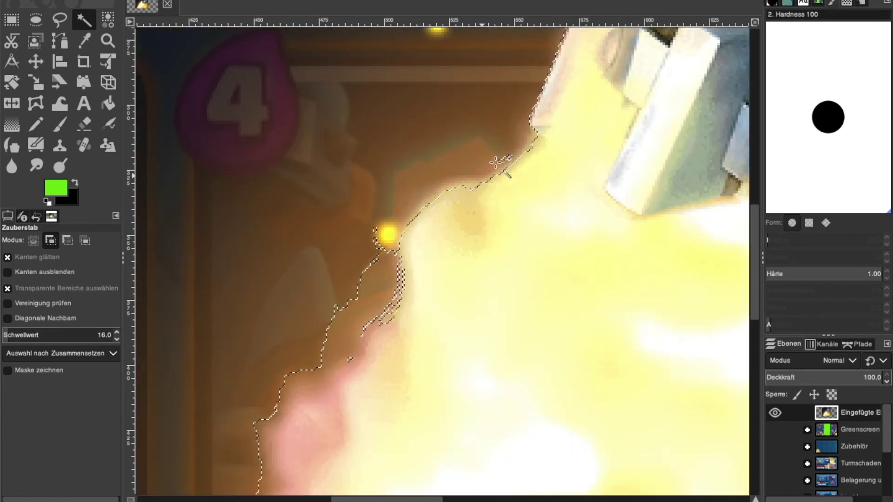
pyautogui.click(399, 283)
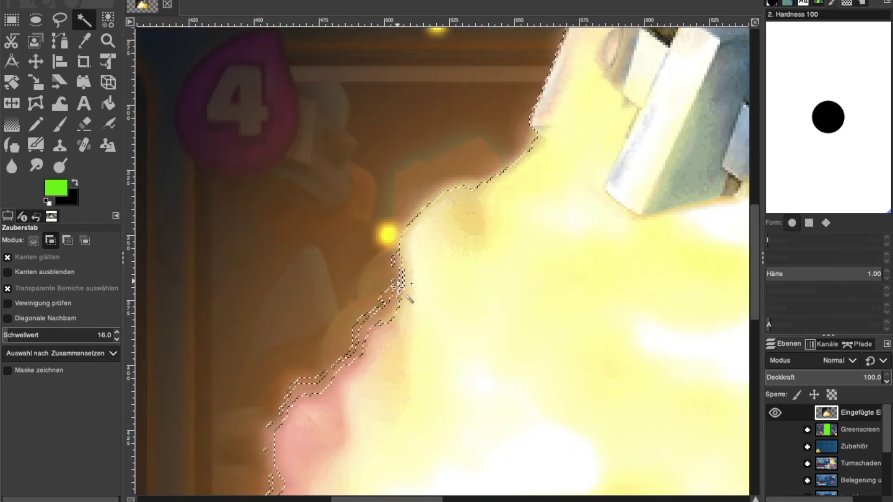
# Step: Extend the background selection along the flame edge and around the right-side arrow
pyautogui.scroll(-10, 385, 297)
pyautogui.hscroll(-8, 385, 296)
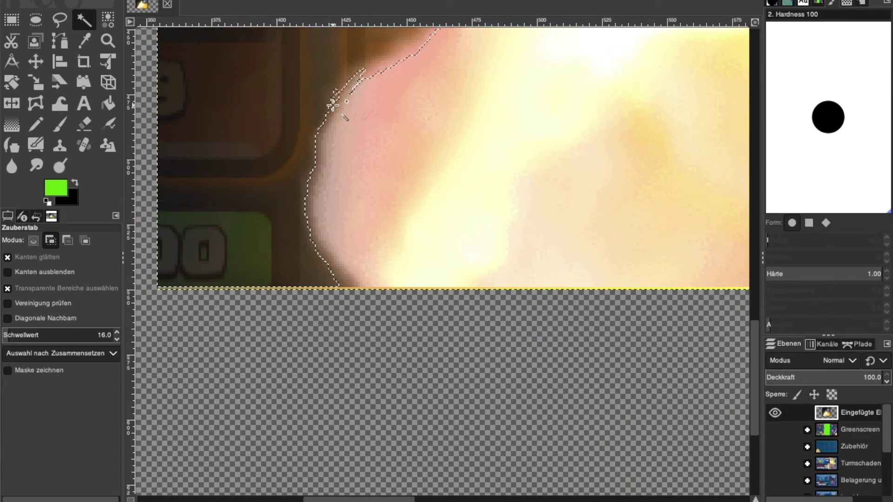
pyautogui.moveTo(319, 255); pyautogui.dragTo(344, 268)
pyautogui.hscroll(15, 282, 250)
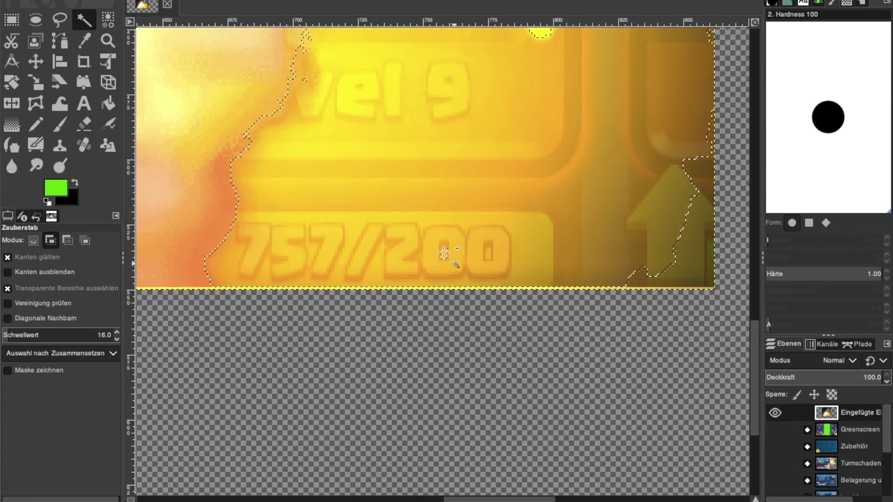
pyautogui.click(707, 178)
# Step: Add the background beside the metal bracket to the selection
pyautogui.scroll(3, 538, 149)
pyautogui.scroll(6, 537, 135)
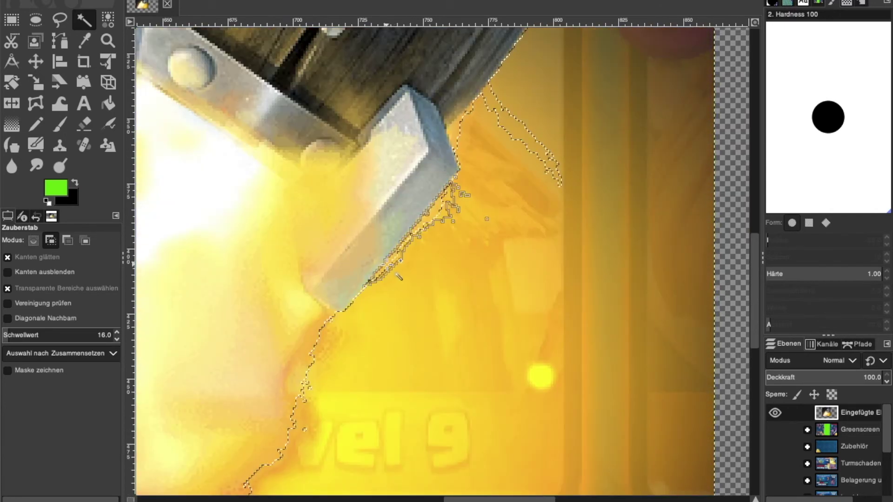
pyautogui.scroll(5, 522, 123)
pyautogui.hscroll(6, 556, 90)
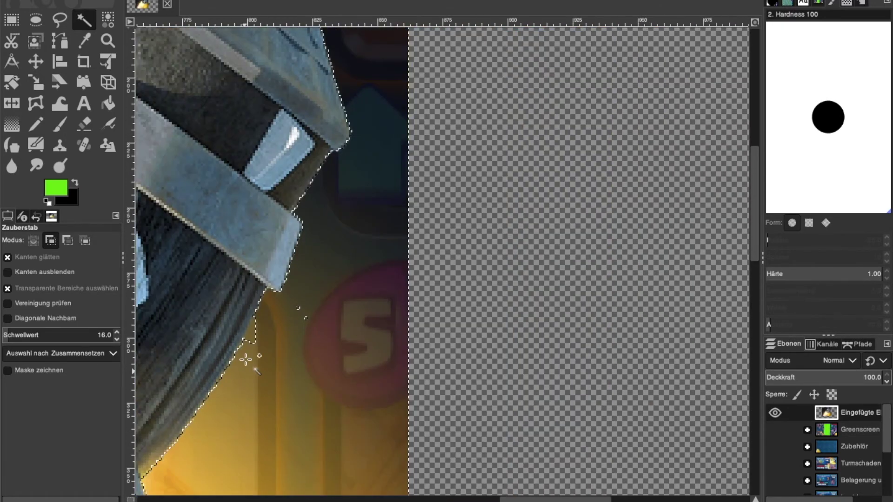
pyautogui.hscroll(-8, 309, 314)
pyautogui.scroll(-6, 331, 266)
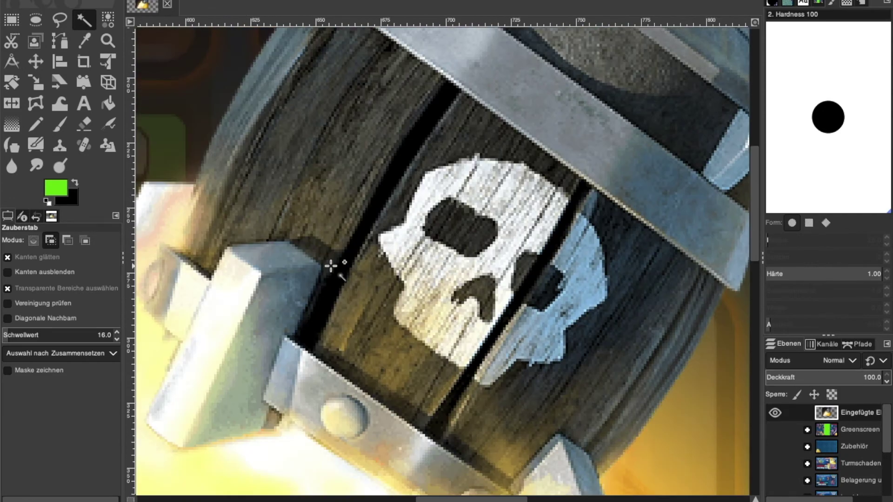
pyautogui.scroll(-8, 331, 266)
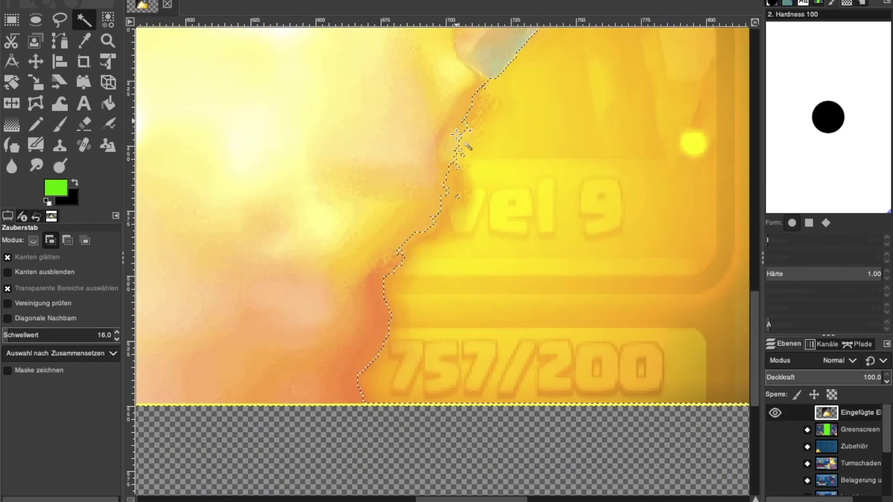
pyautogui.click(455, 135)
pyautogui.scroll(5, 454, 136)
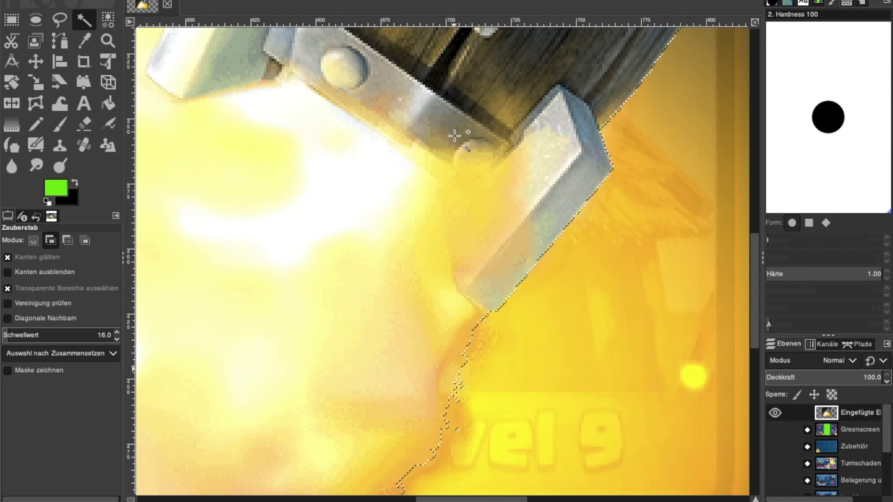
# Step: Fit the whole image in view, then copy and paste the selection
pyautogui.click(228, 499)
pyautogui.click(233, 478)
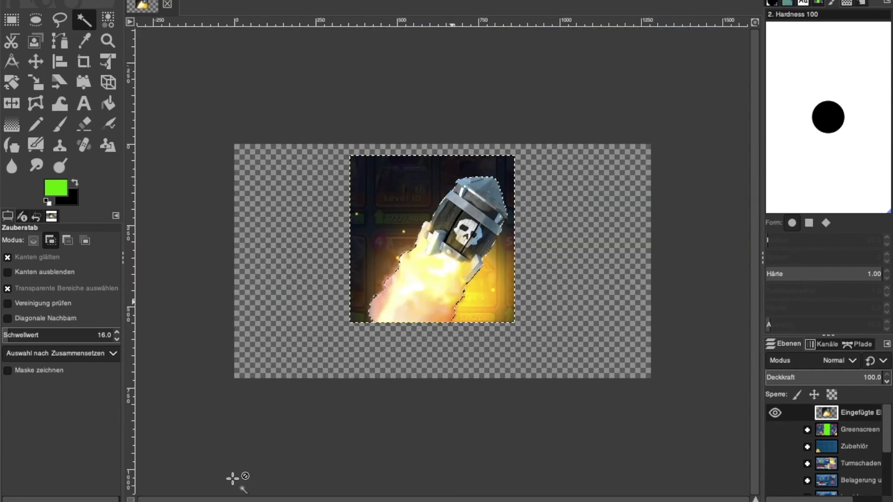
pyautogui.hotkey('ctrl', 'c')
pyautogui.hotkey('ctrl', 'v')
# Step: Turn the pasted rocket into a new layer and make it the active layer
pyautogui.hotkey('shift', 'ctrl', 'n')
pyautogui.click(837, 429)
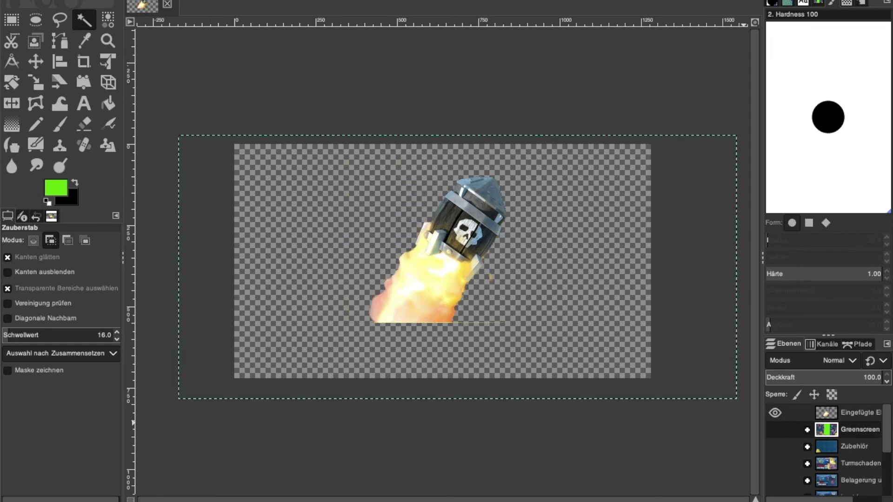
pyautogui.click(844, 414)
# Step: Zoom in on the rocket flame and fuzzy-select the transparent area to its left
pyautogui.click(223, 499)
pyautogui.click(224, 423)
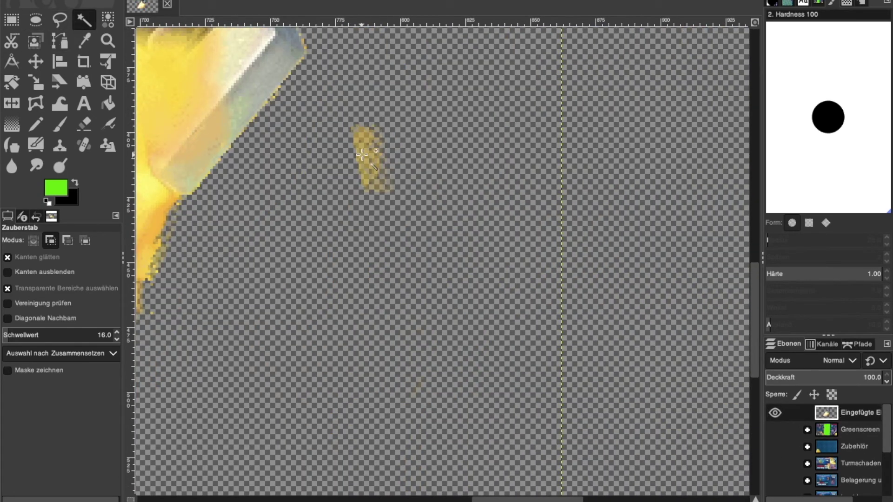
pyautogui.scroll(-3, 375, 164)
pyautogui.hscroll(-3, 374, 163)
pyautogui.scroll(-5, 373, 172)
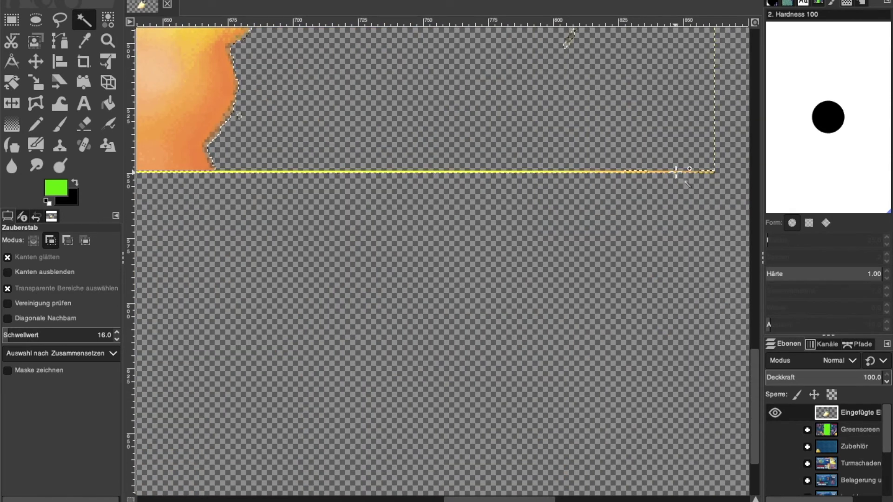
pyautogui.hscroll(-10, 606, 211)
pyautogui.hscroll(2, 606, 211)
pyautogui.click(523, 172)
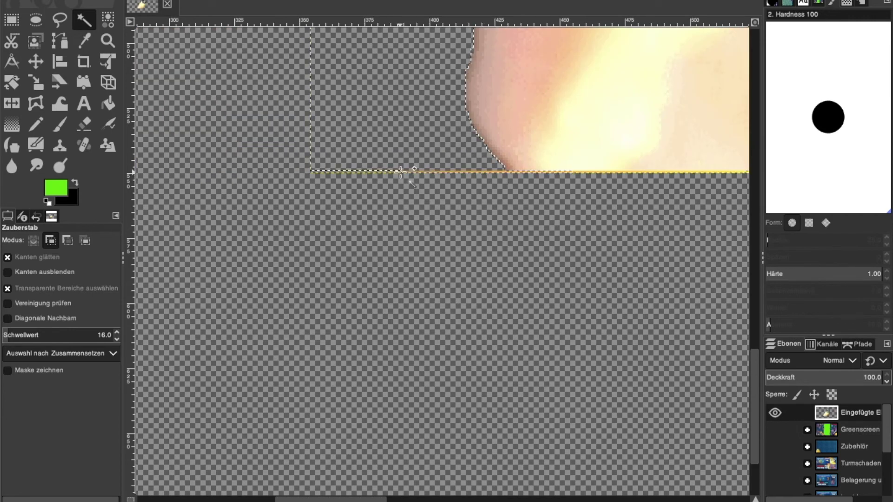
# Step: Paste the content again as another new layer beneath the rocket
pyautogui.hscroll(2, 346, 173)
pyautogui.hscroll(2, 335, 172)
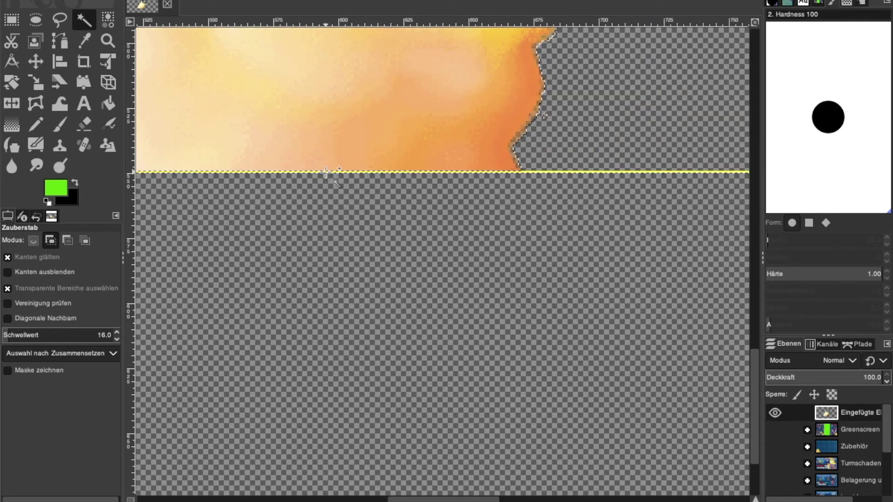
pyautogui.hscroll(2, 325, 171)
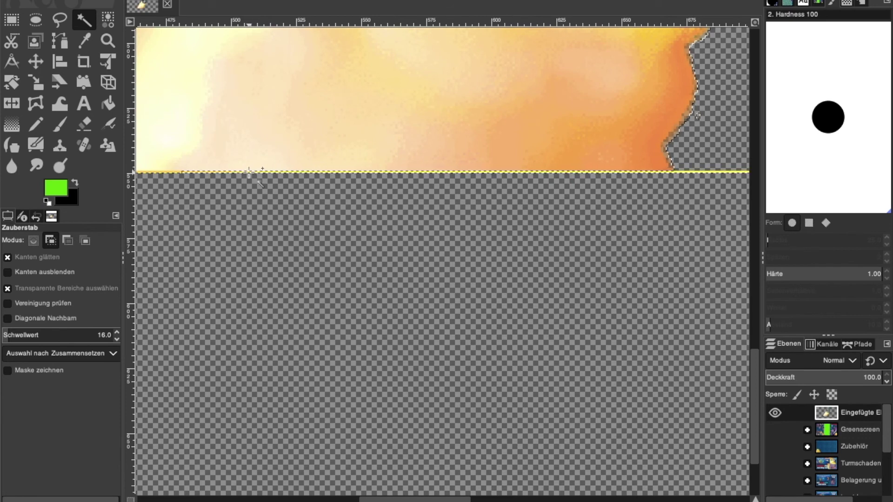
pyautogui.hscroll(-5, 247, 171)
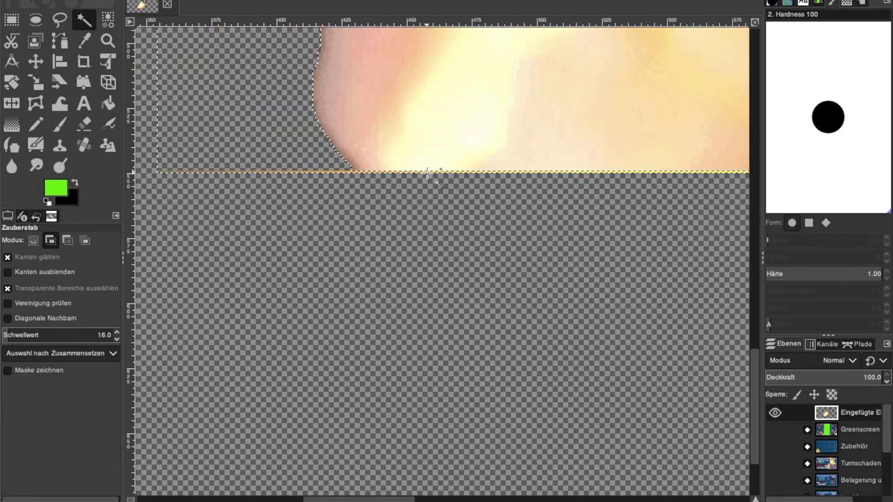
pyautogui.scroll(4, 414, 176)
pyautogui.hscroll(5, 414, 176)
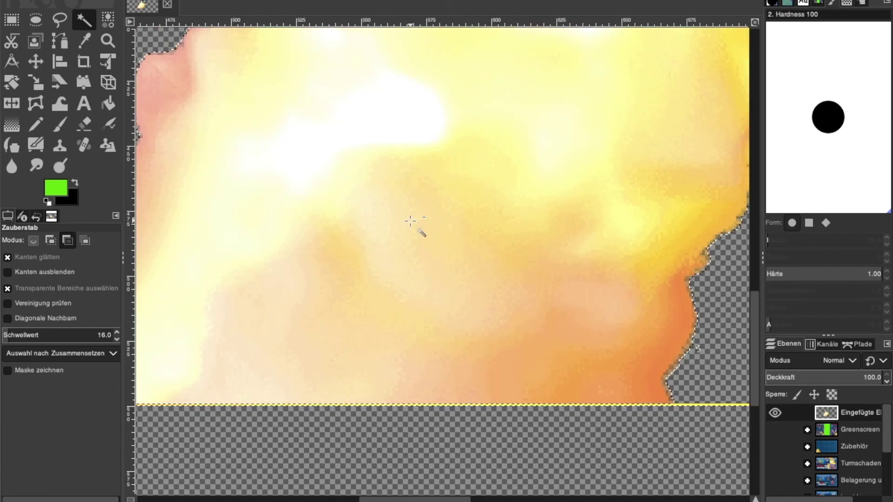
pyautogui.hotkey('ctrl', 'v')
pyautogui.hotkey('ctrl', 'shift', 'n')
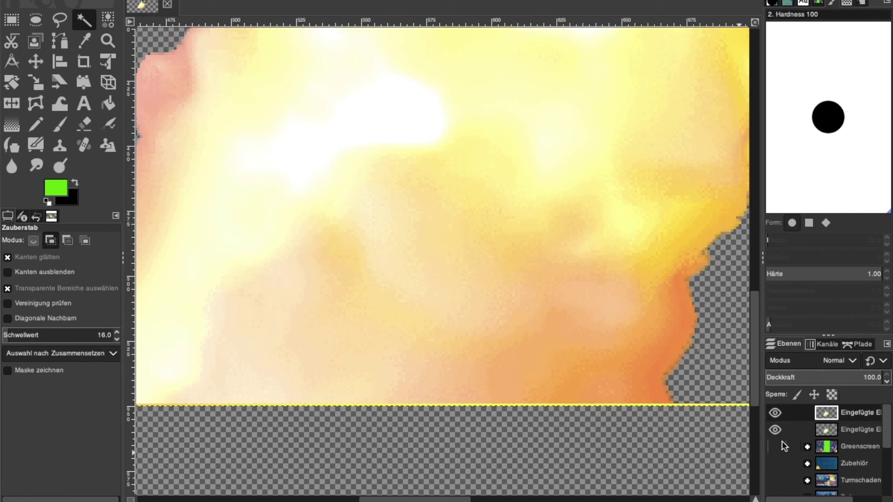